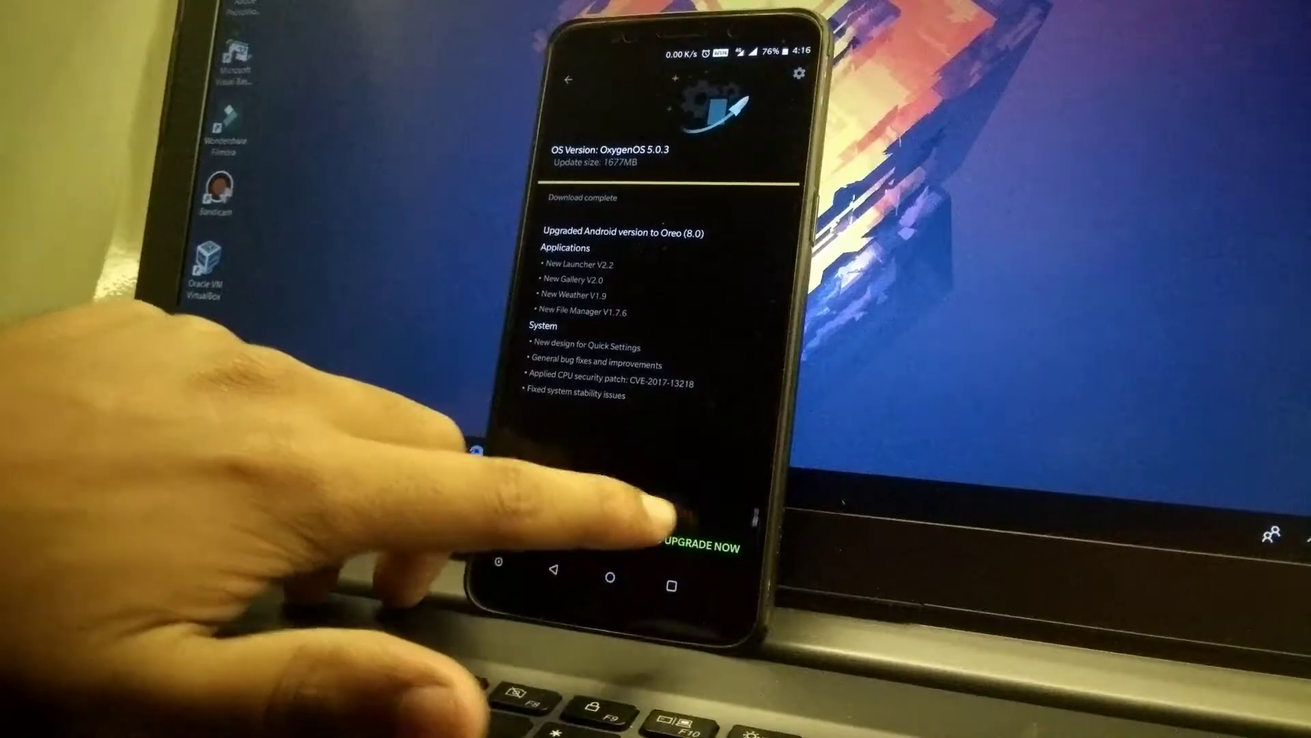
Reboot to install the OxygenOS 5.0.3 upgrade and return to the home screen
click(675, 545)
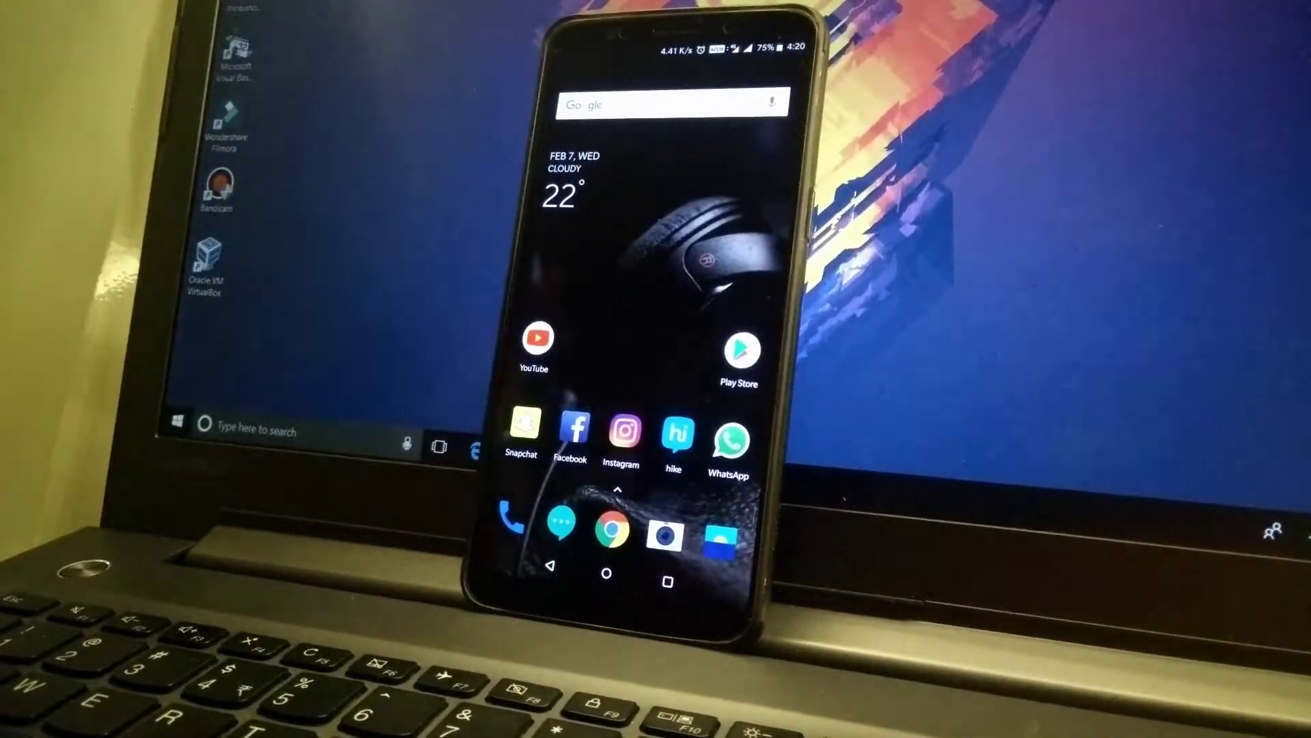
Check System updates for the up-to-date status and view the 5.0.3 update log
drag(666, 46, 671, 308)
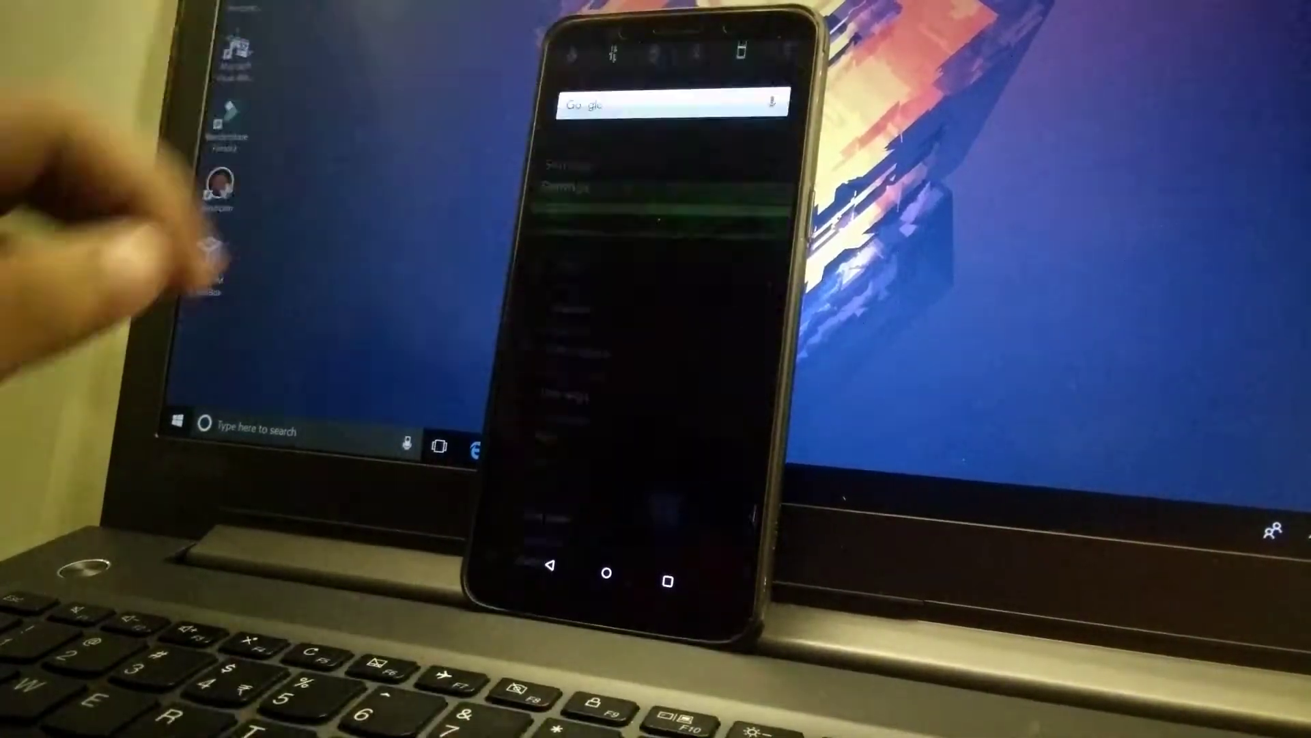
scroll(635, 359, down, 10)
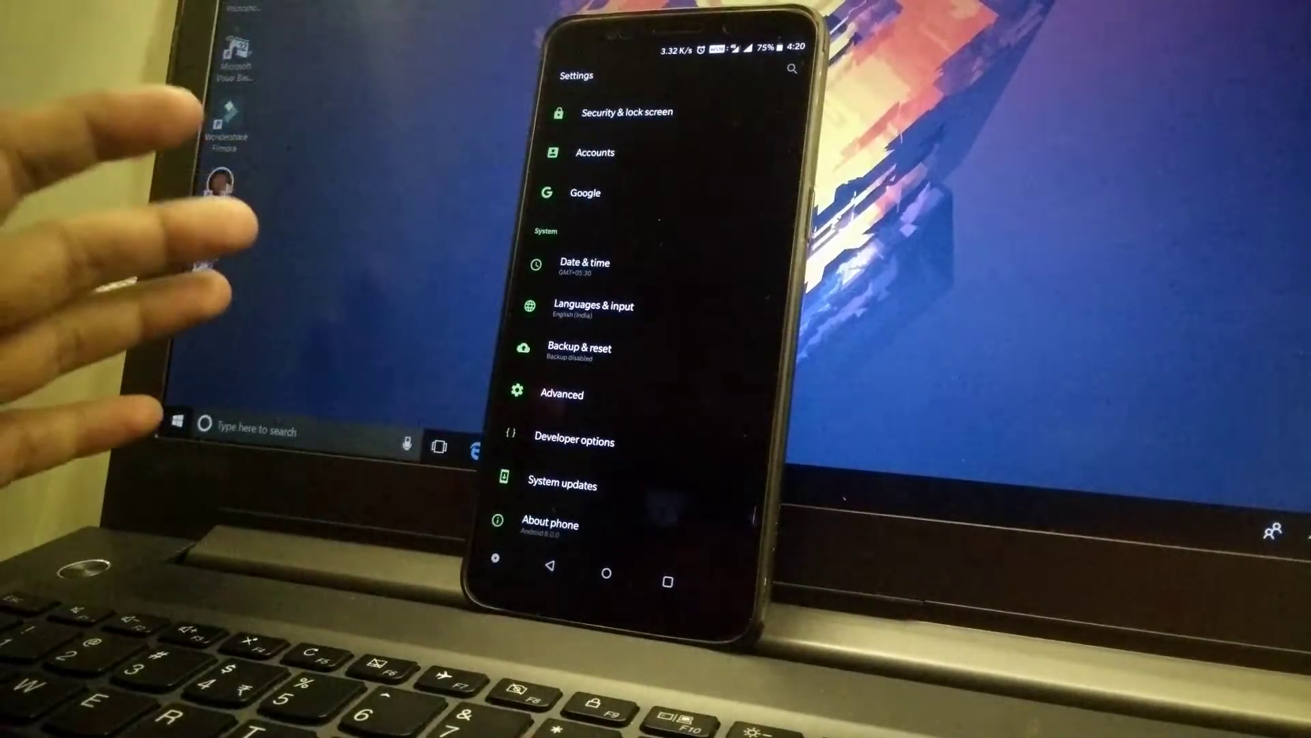
click(557, 484)
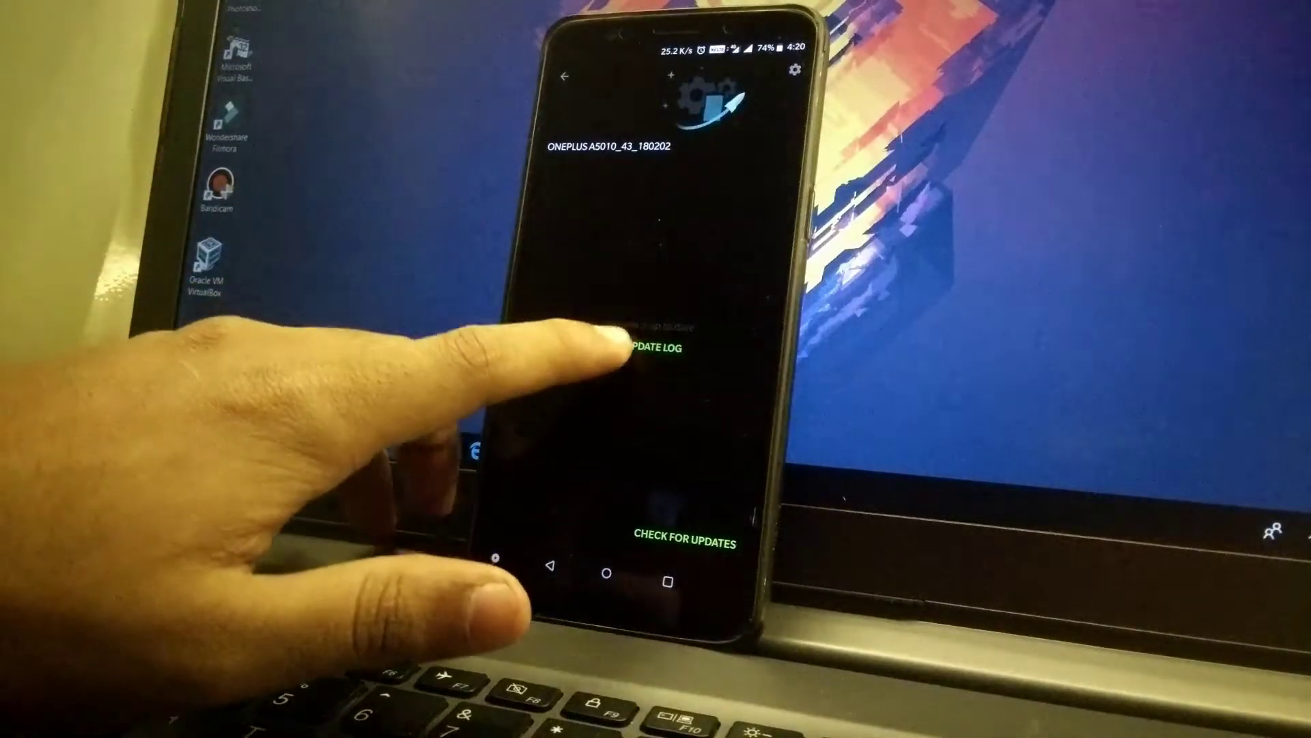
click(620, 346)
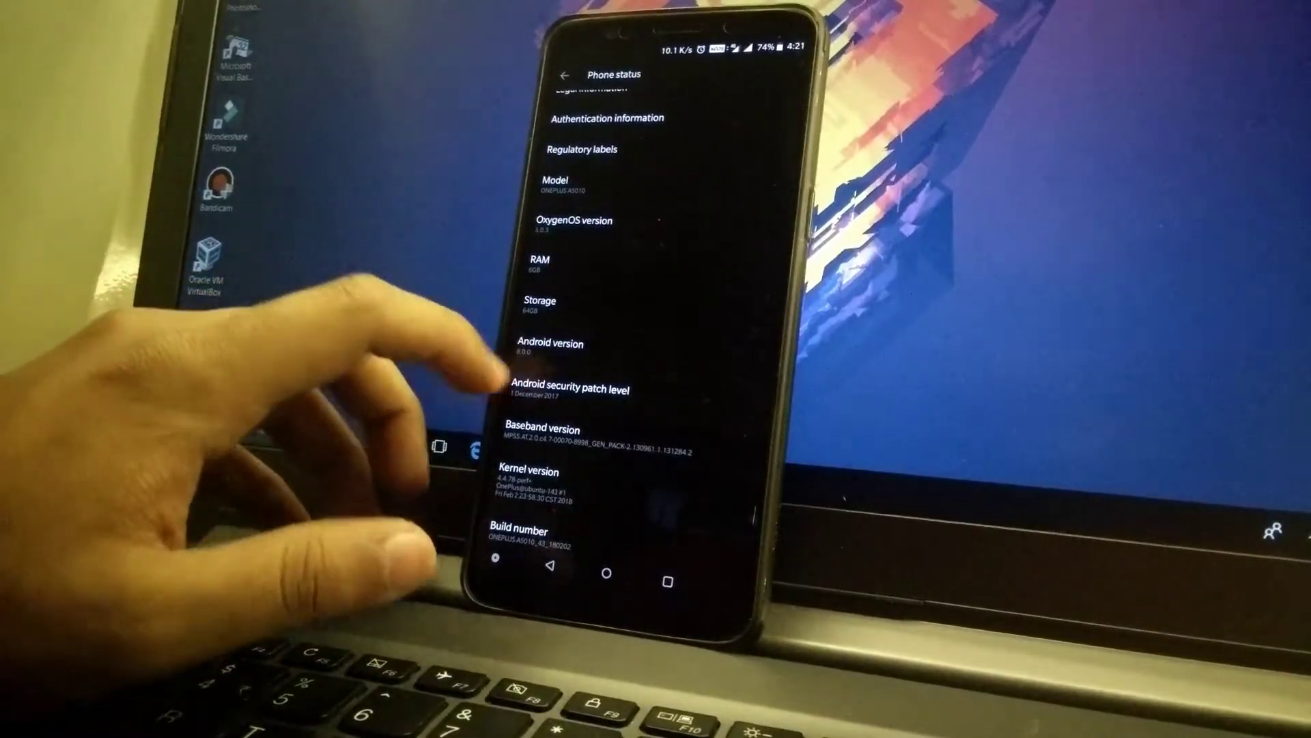
Tap Android version repeatedly to show the Android 8.0 Oreo easter egg
click(559, 341)
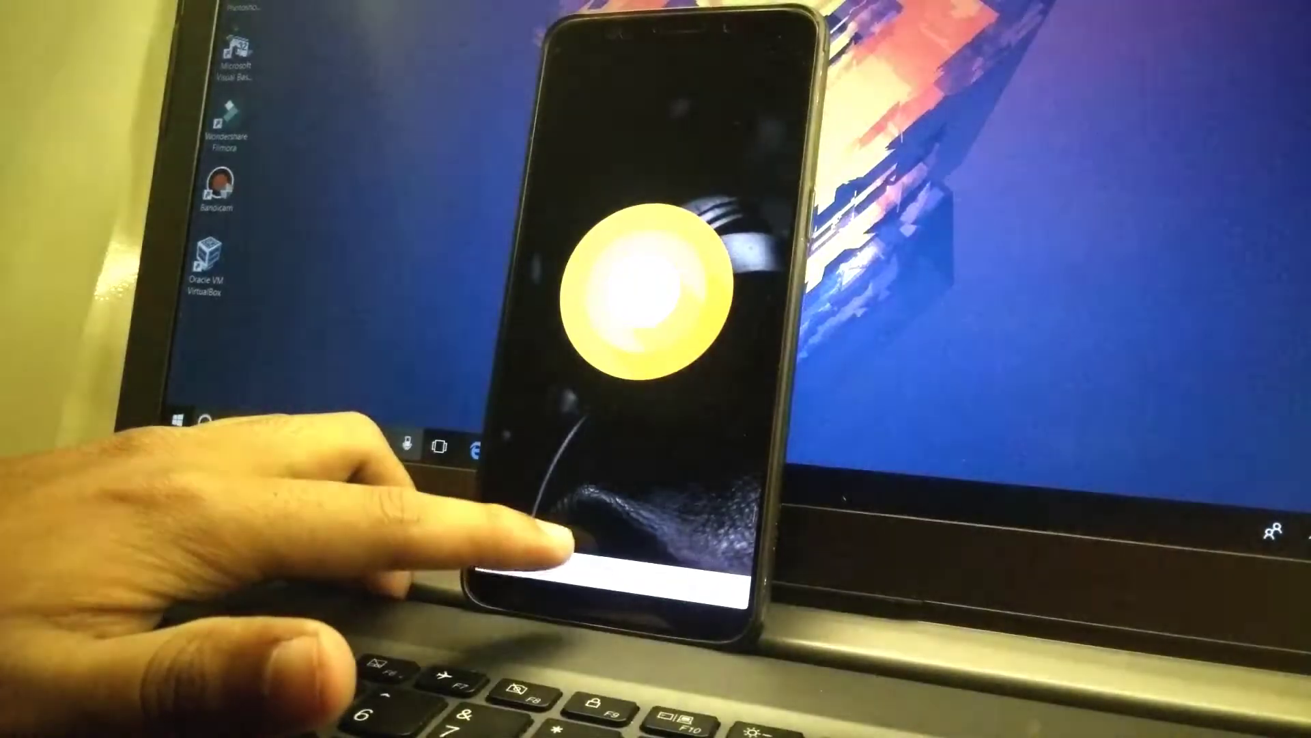
click(558, 562)
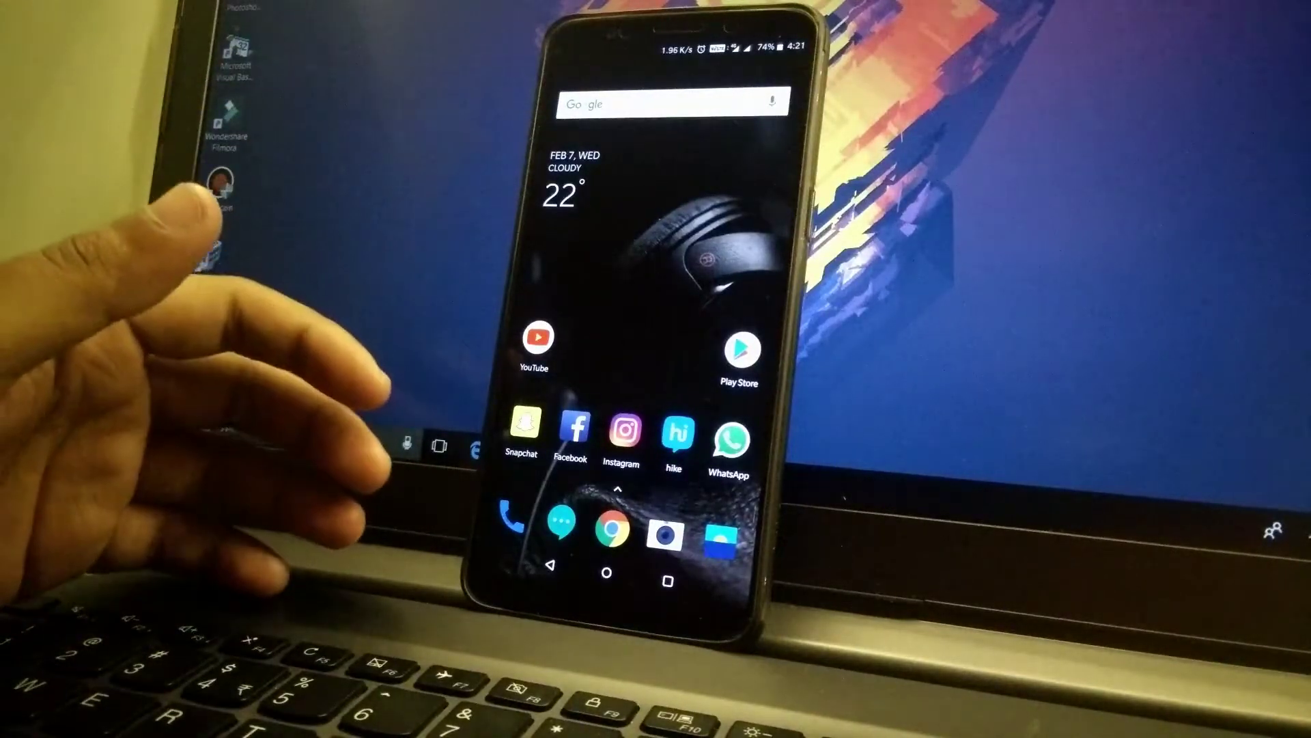
Reopen Settings from quick settings and show About phone with OxygenOS 5.0.3, Android 8.0
drag(666, 46, 635, 308)
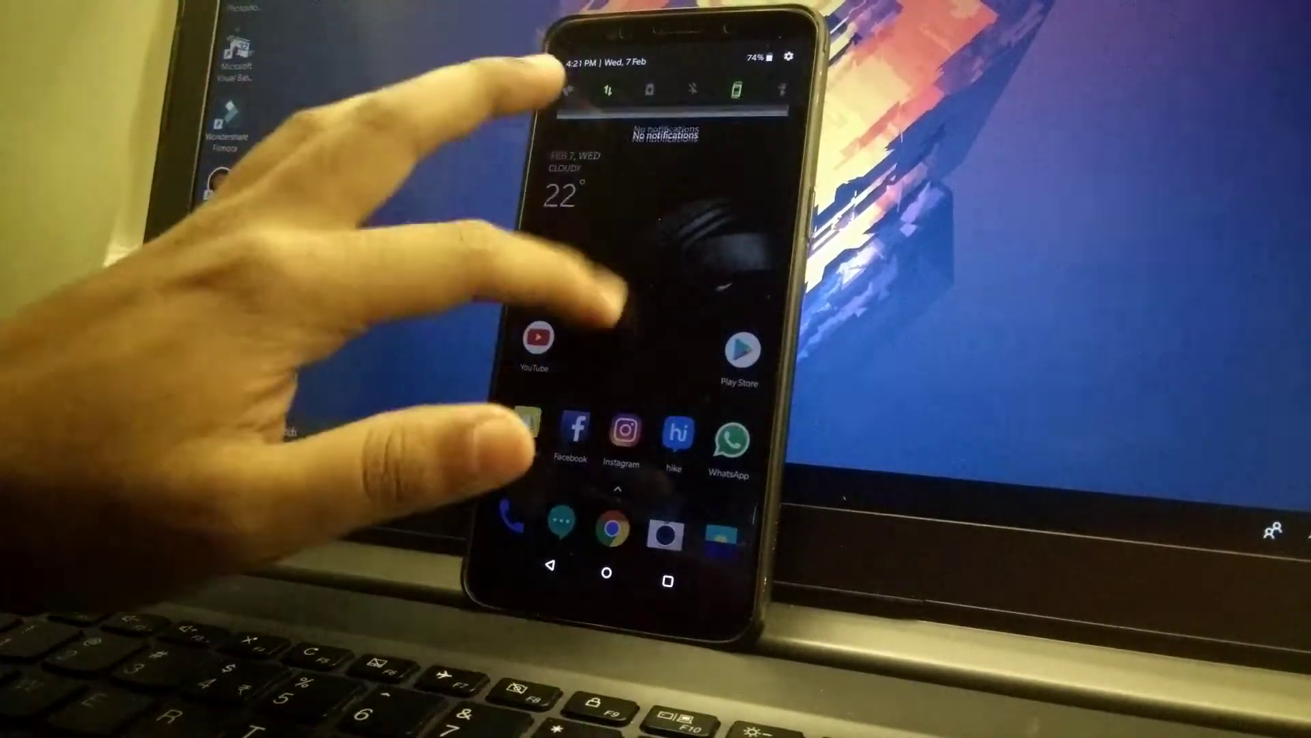
drag(656, 112, 656, 308)
click(785, 53)
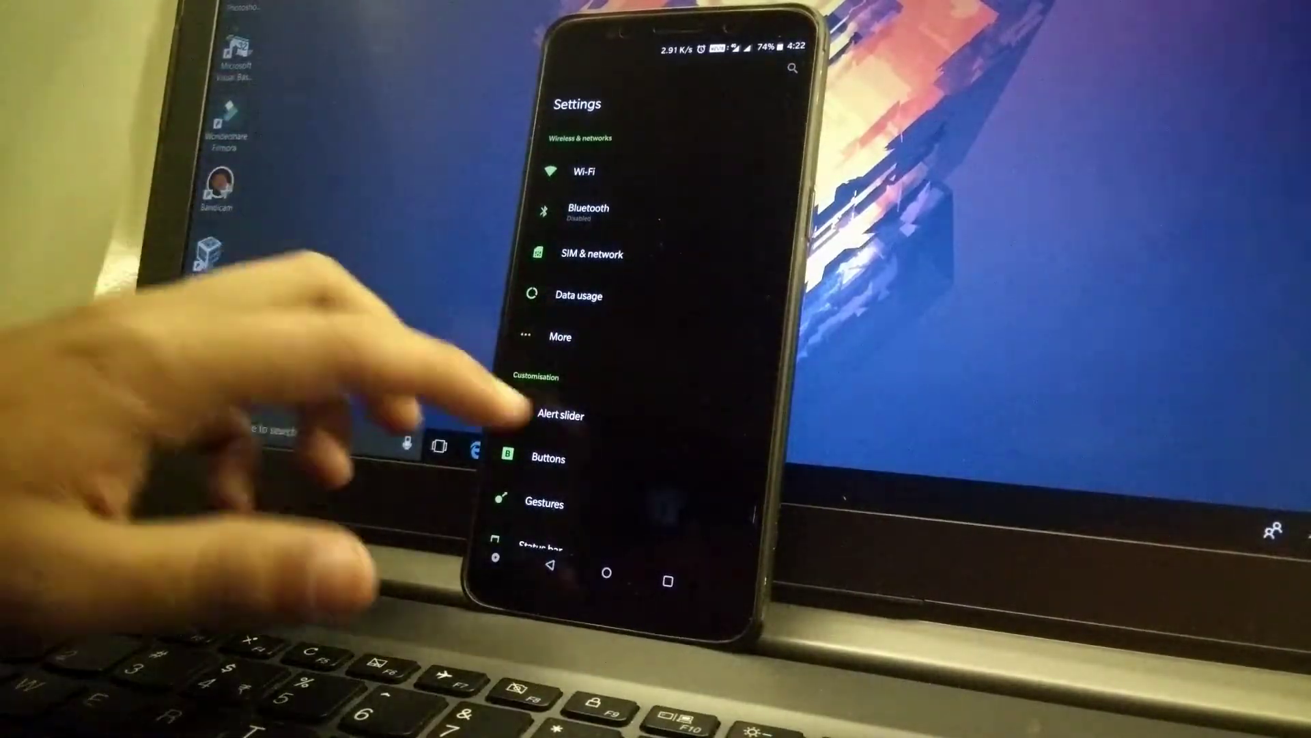
scroll(615, 359, down, 10)
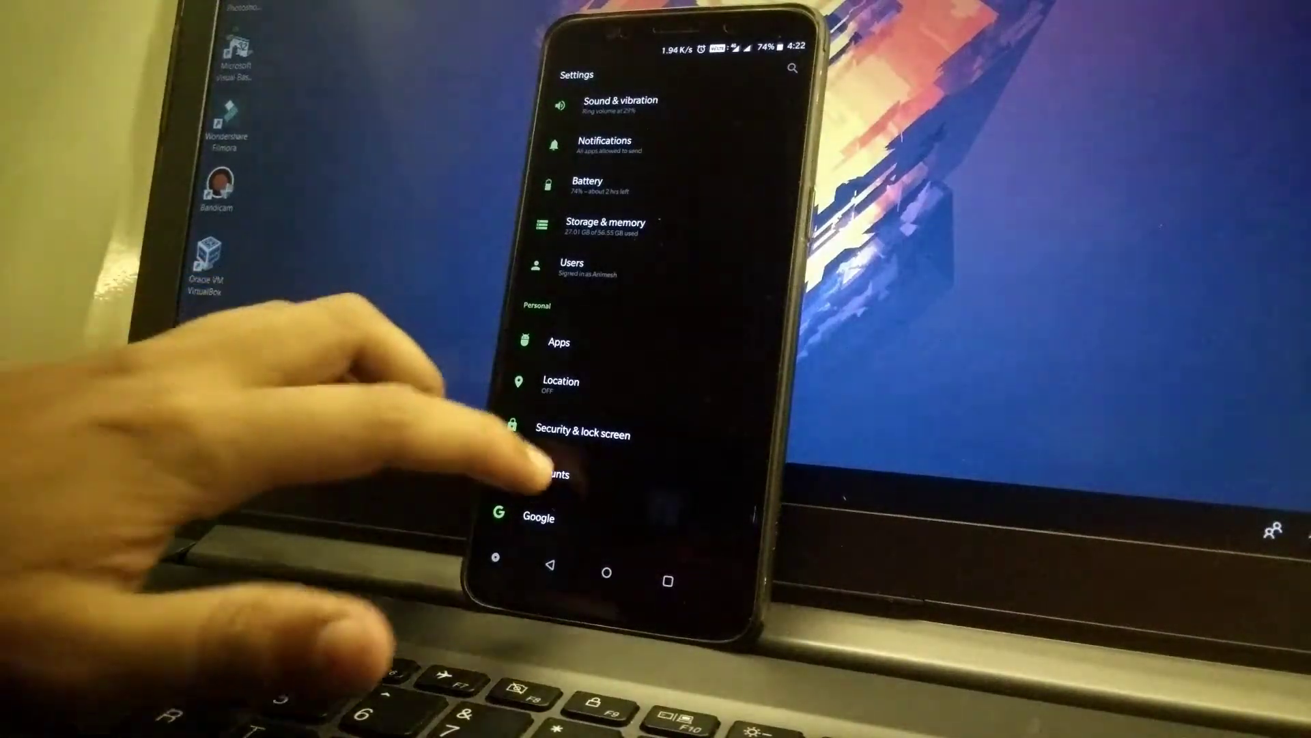
scroll(635, 358, down, 5)
click(557, 512)
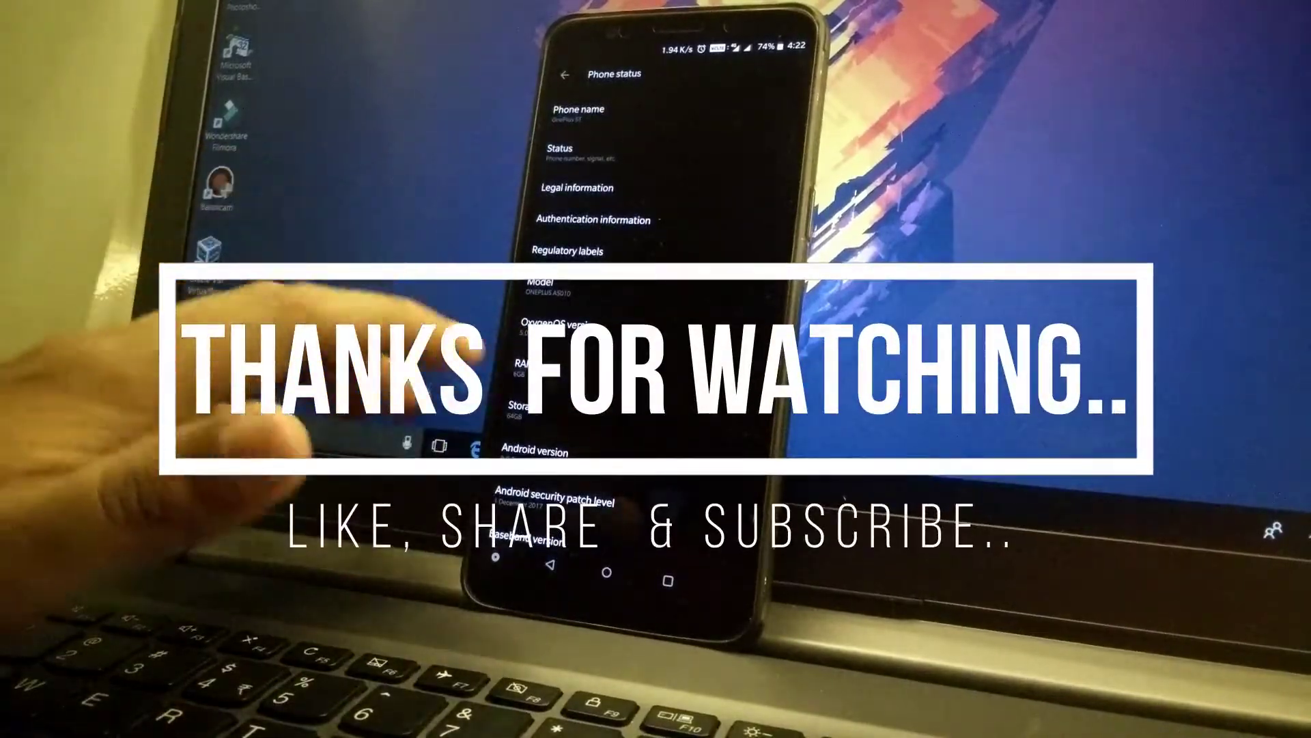